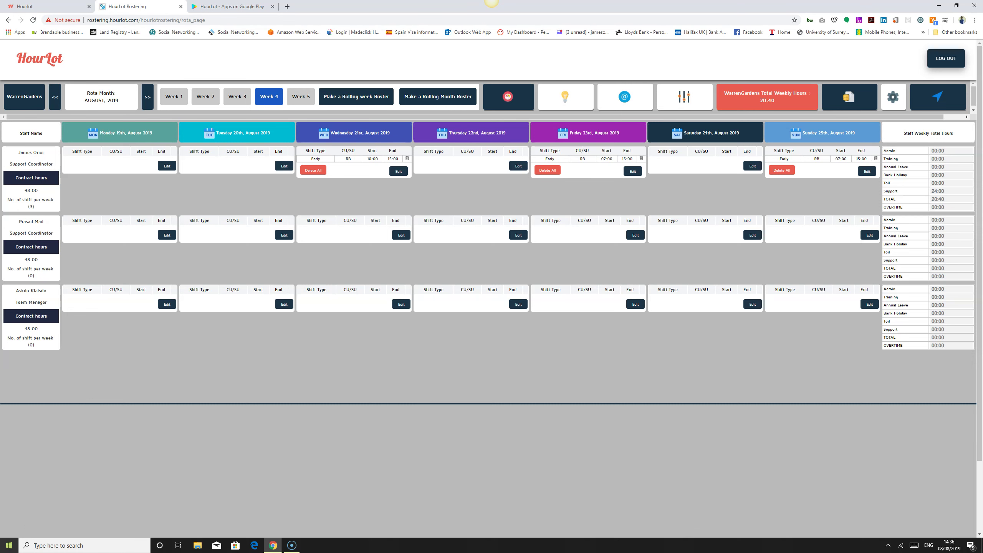
Step: View the HourLot app listing on Google Play and return to the rota page
left_click(212, 8)
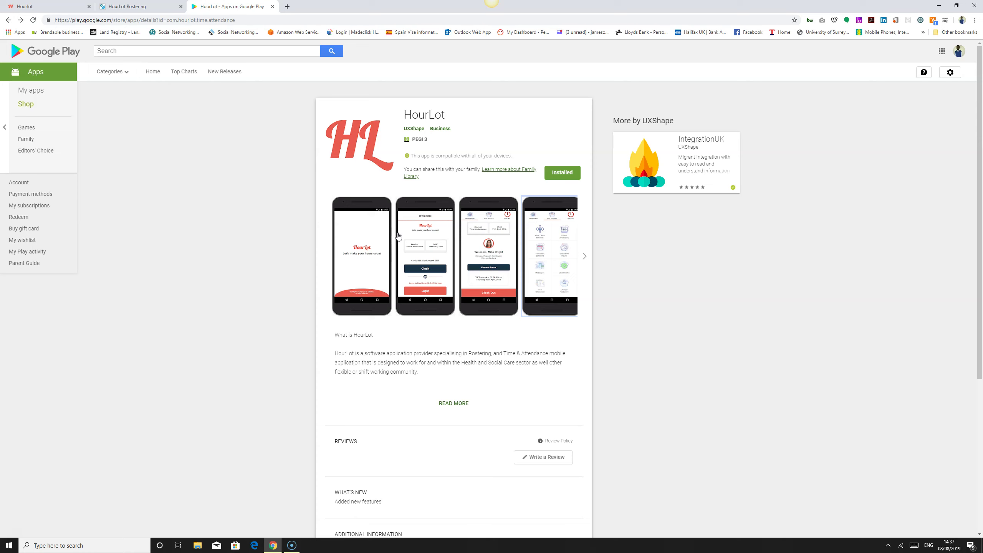
left_click(769, 379)
left_click(150, 16)
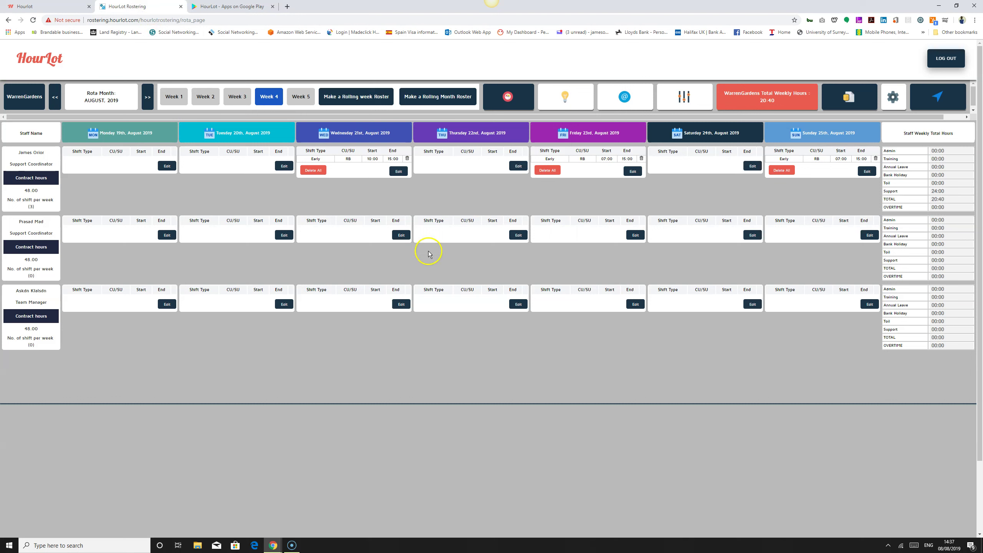
Step: Open the form for emailing the roster to staff and set the recipient to Individual Staff
left_click(625, 98)
left_click(108, 128)
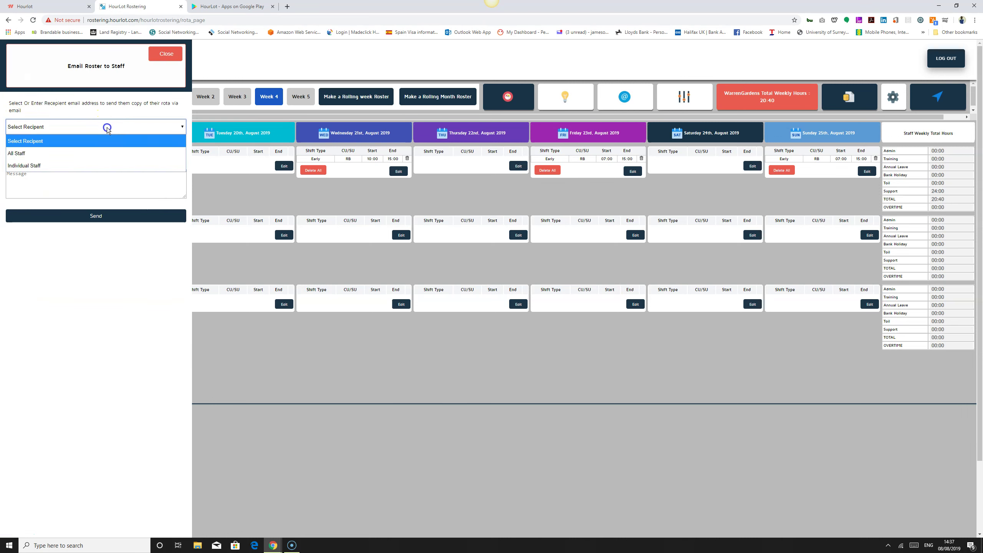
left_click(43, 166)
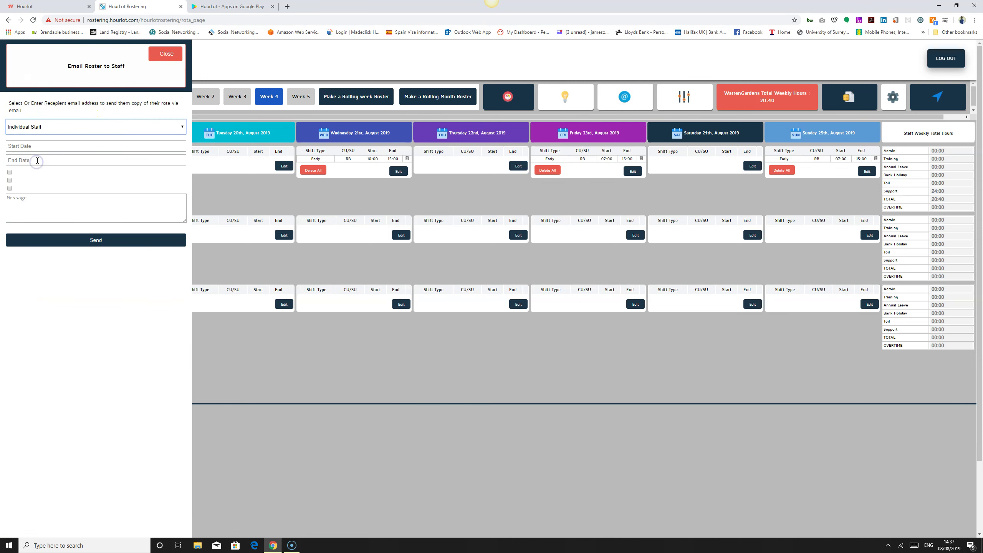
Step: Set the emailed roster's start date to 08/08/2019 and its end date to 31/08/2019
left_click(81, 147)
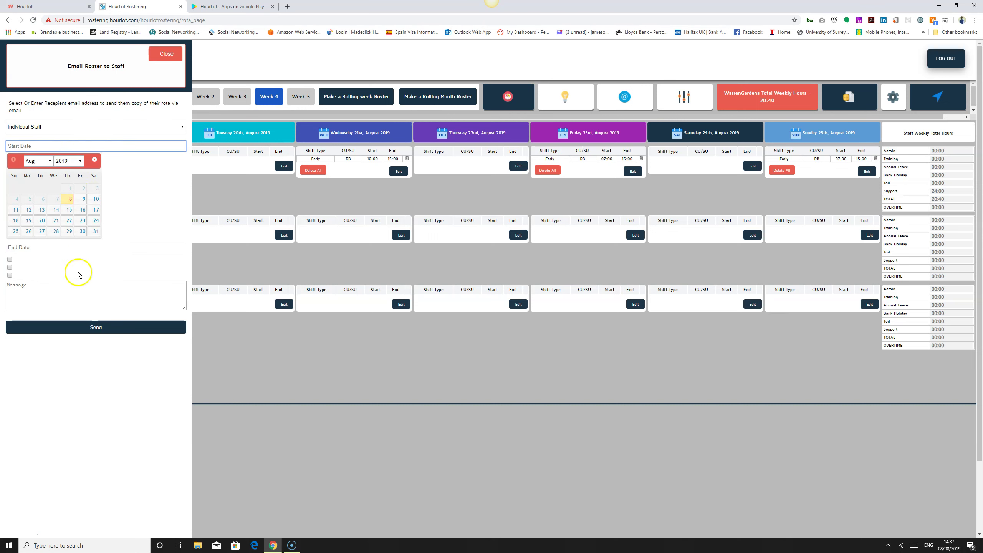
left_click(82, 199)
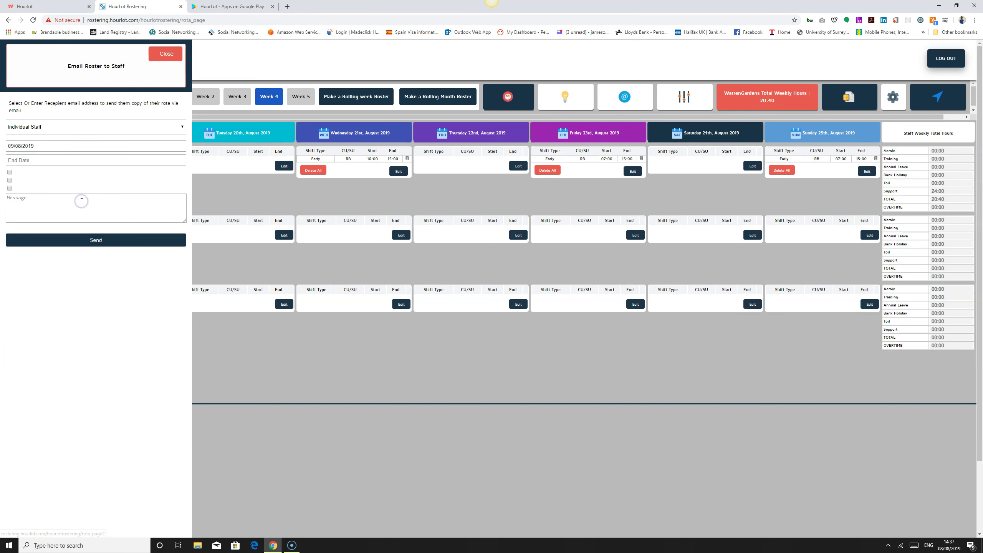
left_click(79, 146)
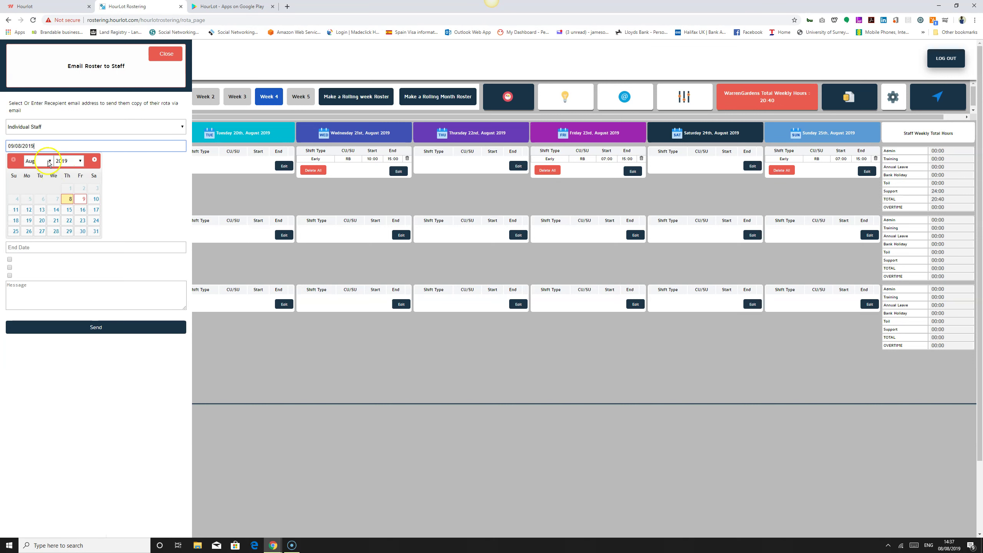
left_click(71, 189)
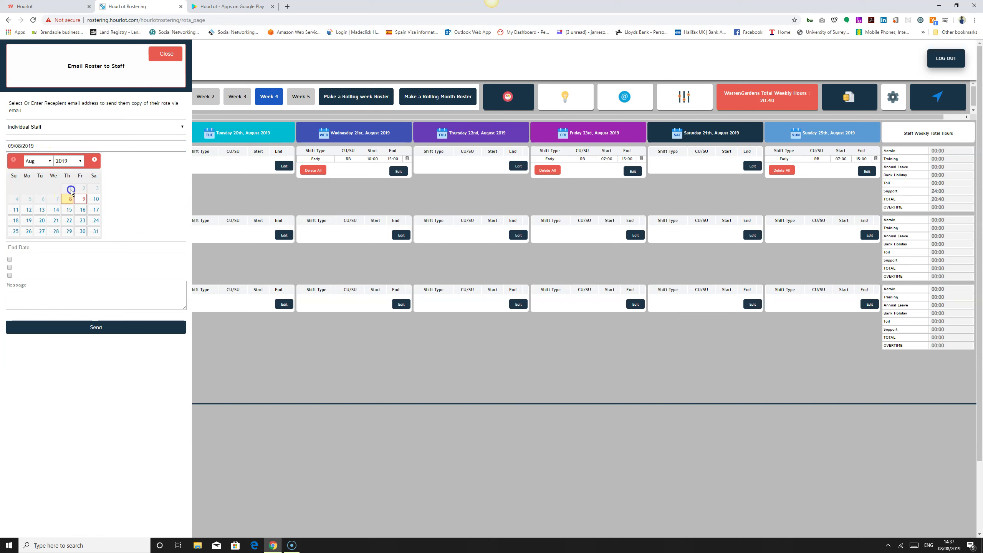
left_click(67, 199)
left_click(55, 159)
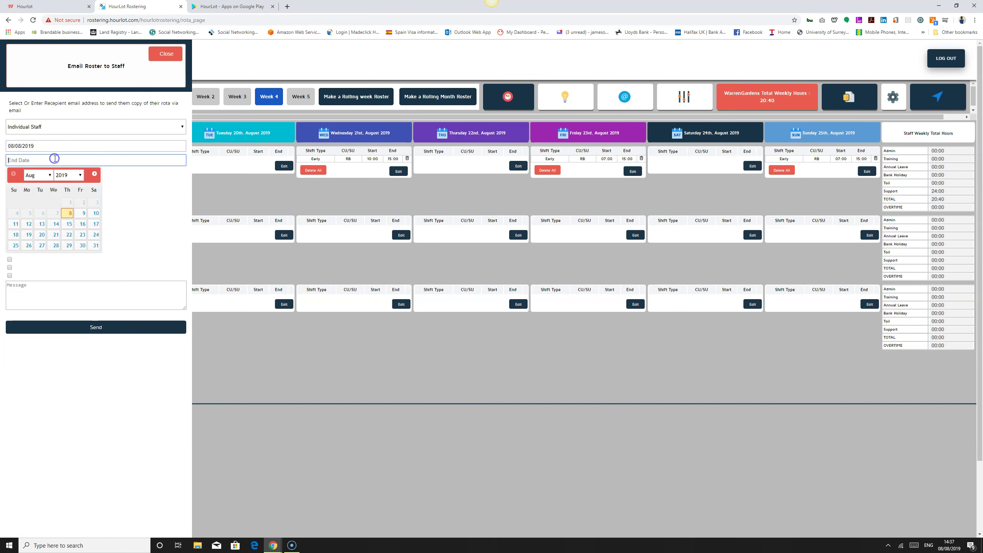
left_click(93, 246)
Step: Enter the message "this is your rota" and try to send the roster email
left_click(62, 201)
type("this is your rot")
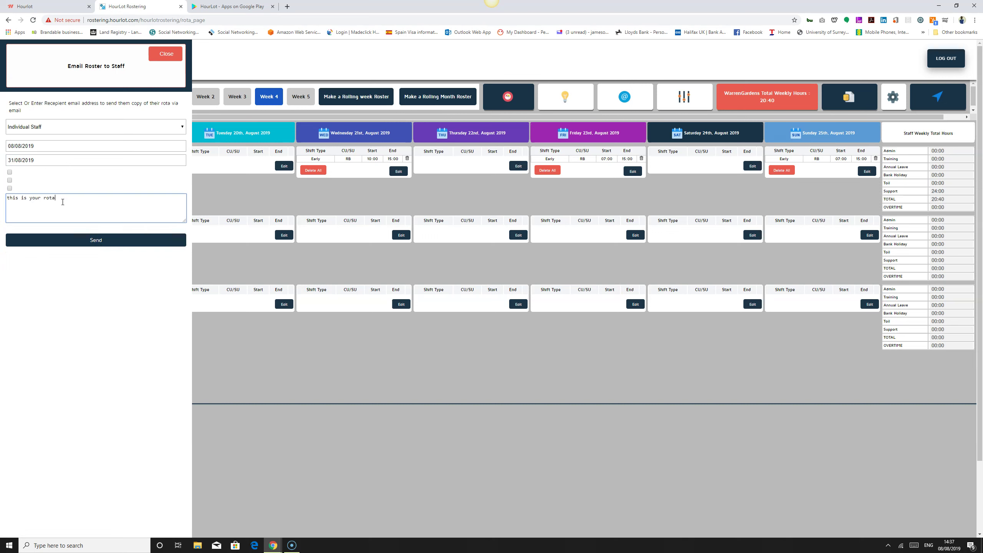
type("a")
key("BackSpace")
key("BackSpace")
left_click(104, 243)
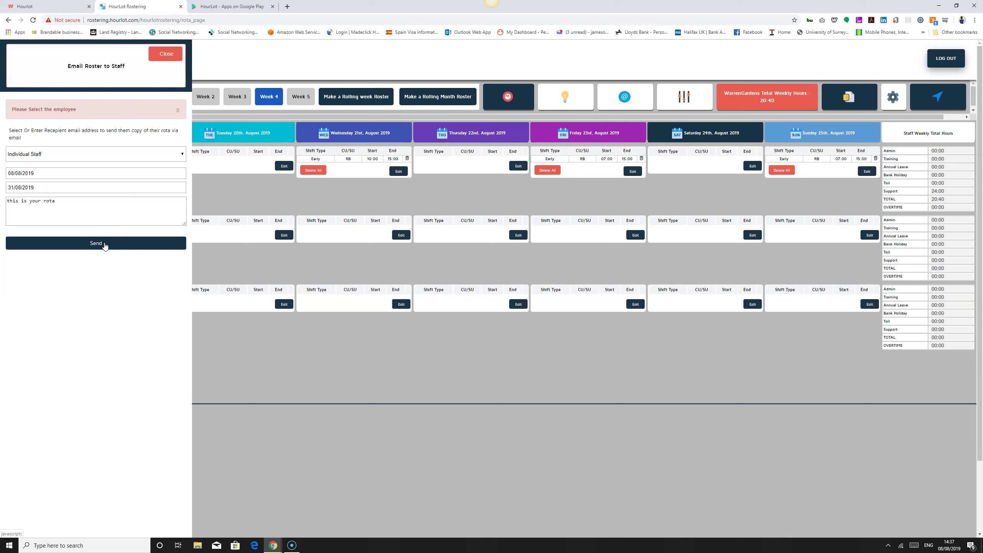
Step: Reselect Individual Staff as the recipient and tick the first employee's checkbox
left_click(87, 151)
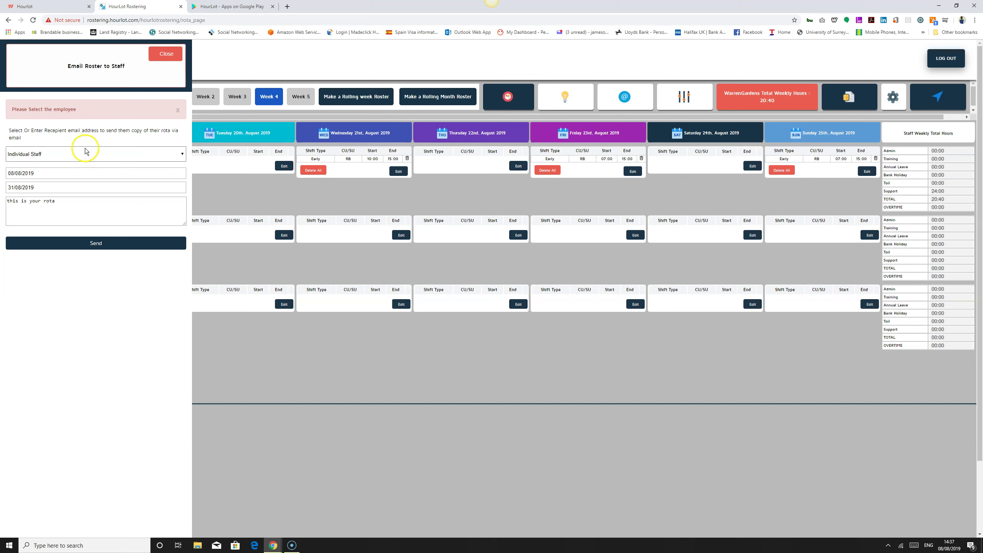
left_click(86, 153)
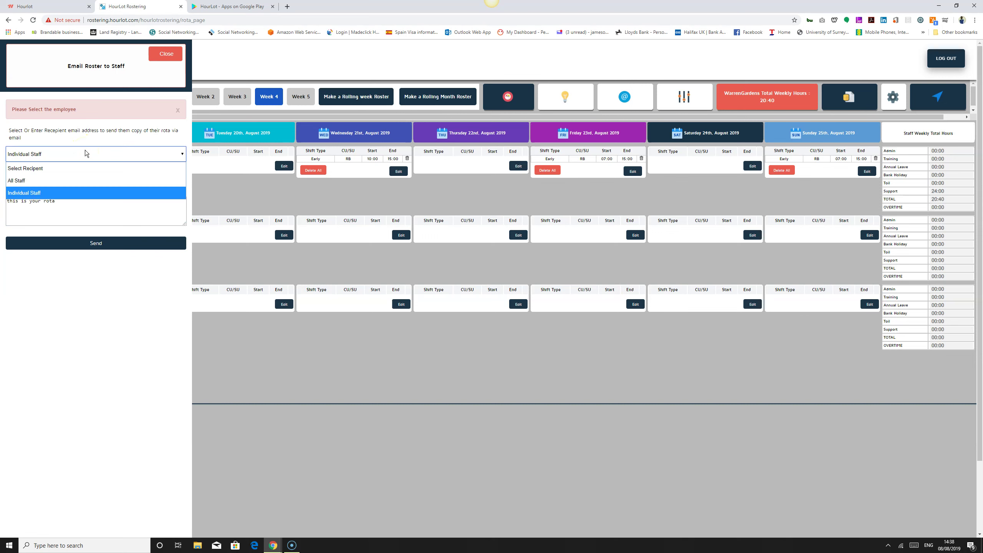
left_click(96, 187)
left_click(98, 154)
left_click(92, 191)
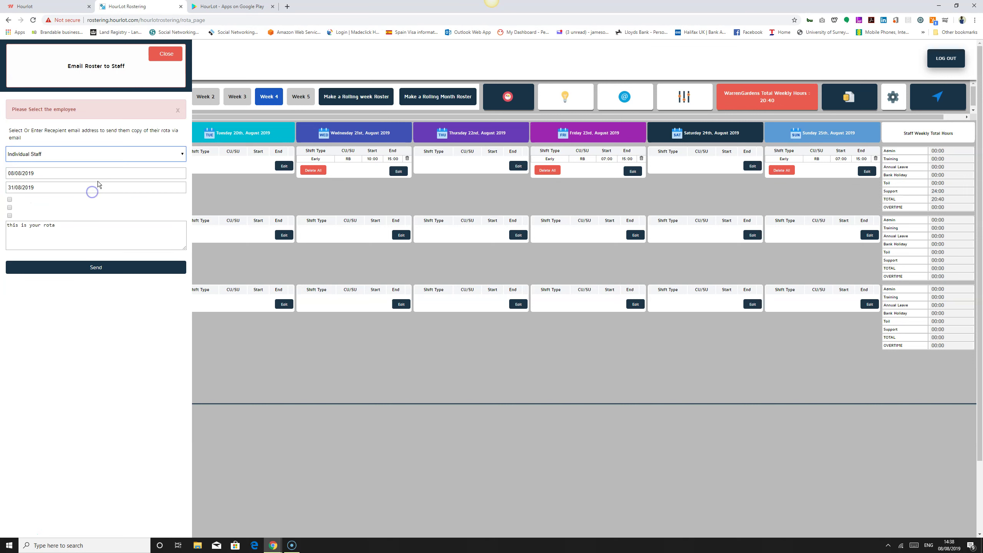
left_click(10, 200)
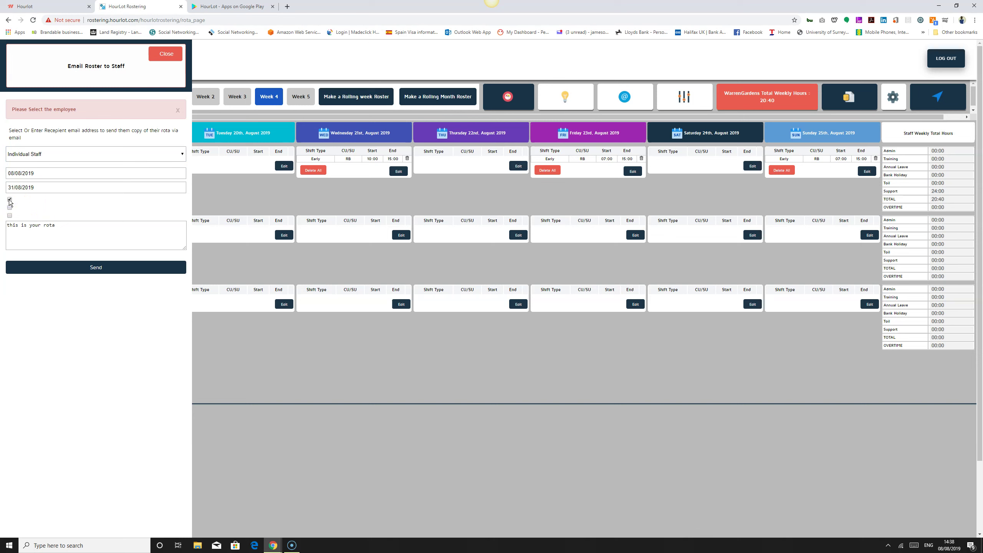
left_click_drag(14, 200, 74, 202)
Step: Send the roster email to the selected employee
left_click(45, 268)
left_click(83, 272)
left_click(92, 270)
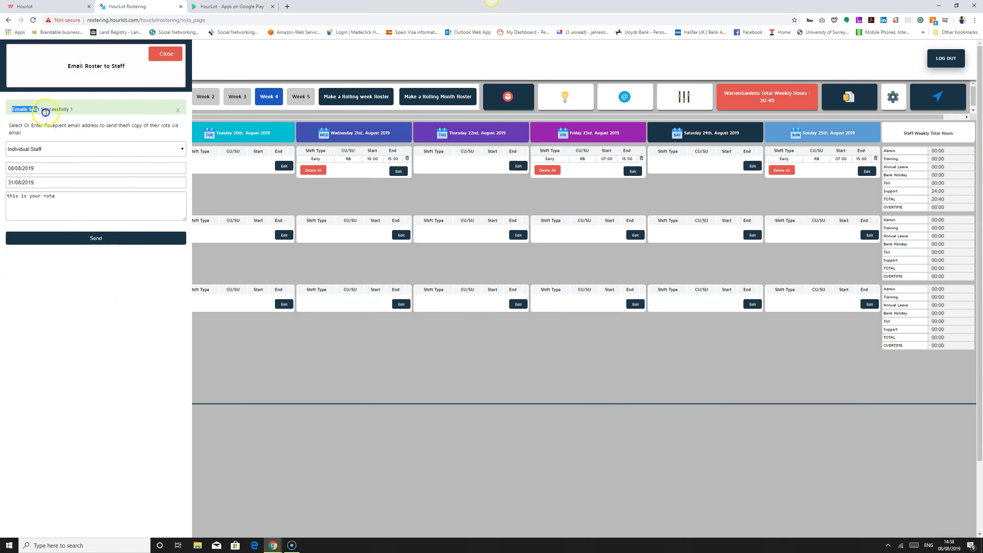
left_click_drag(8, 103, 97, 102)
left_click(115, 101)
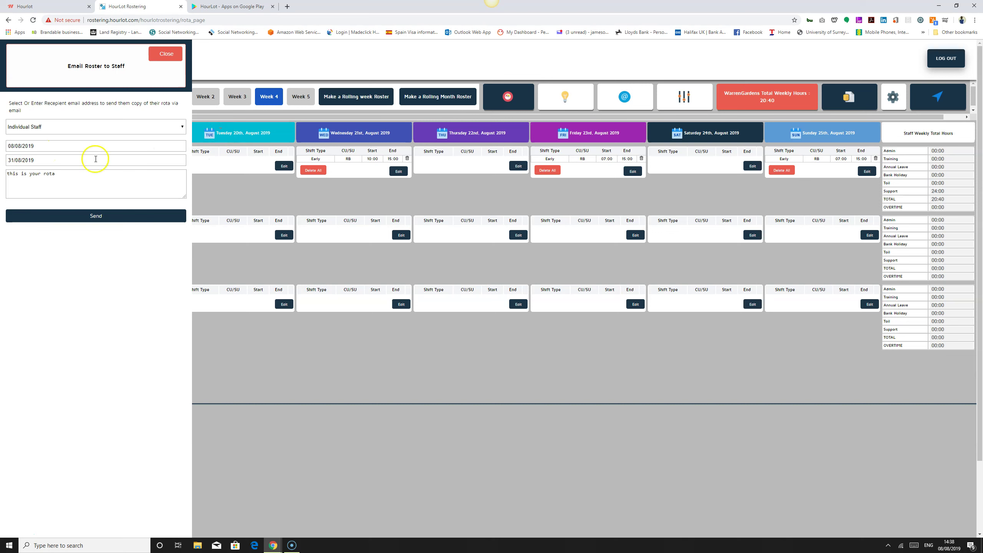
left_click(164, 57)
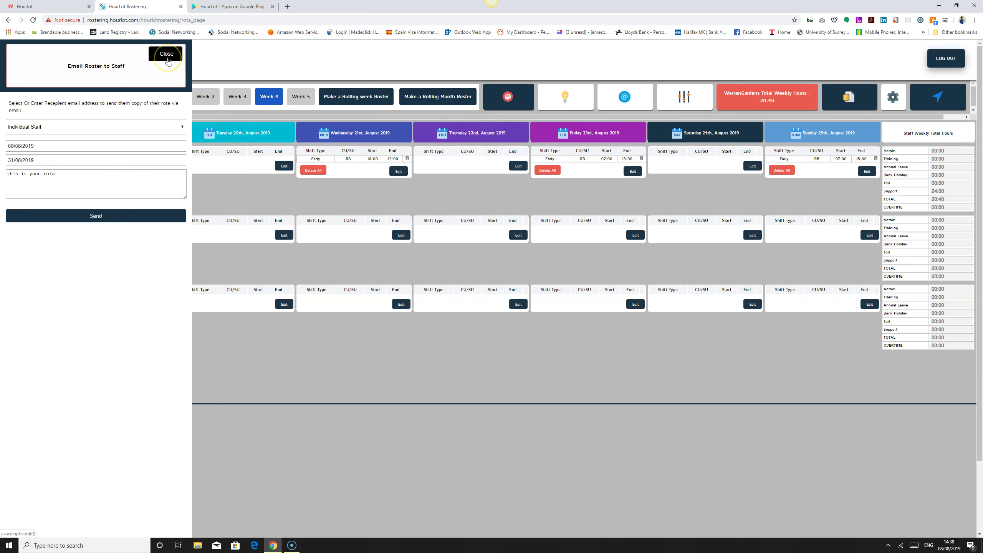
Step: Change the recipient to All Staff, pick 08/08/2019 as the start date, and send the roster email
left_click(135, 127)
left_click(42, 159)
left_click(79, 145)
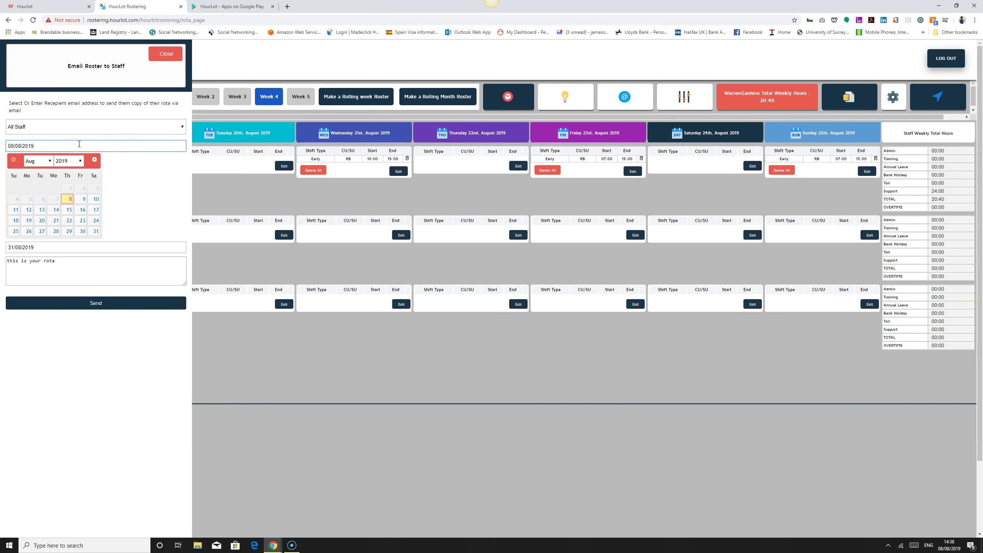
left_click(78, 332)
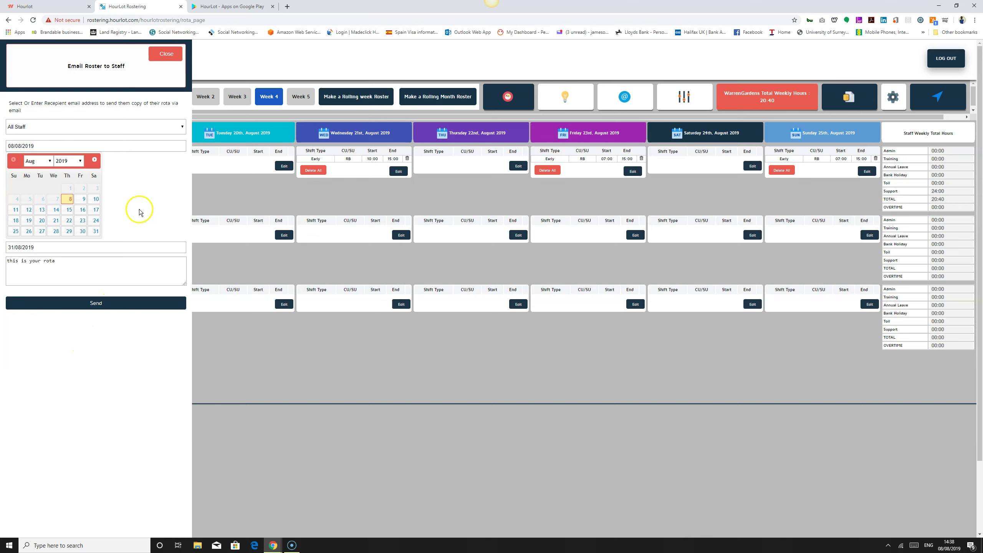
left_click(68, 198)
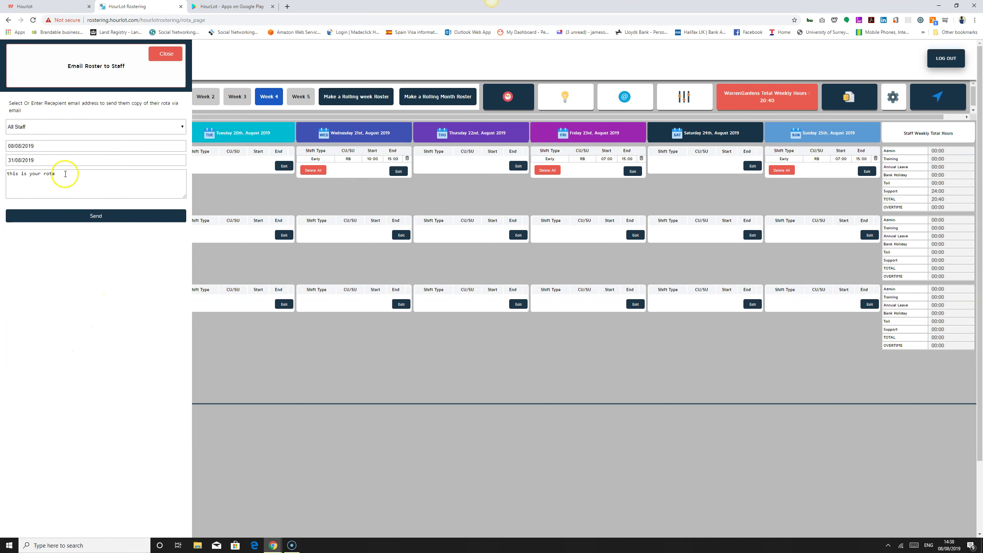
left_click(94, 214)
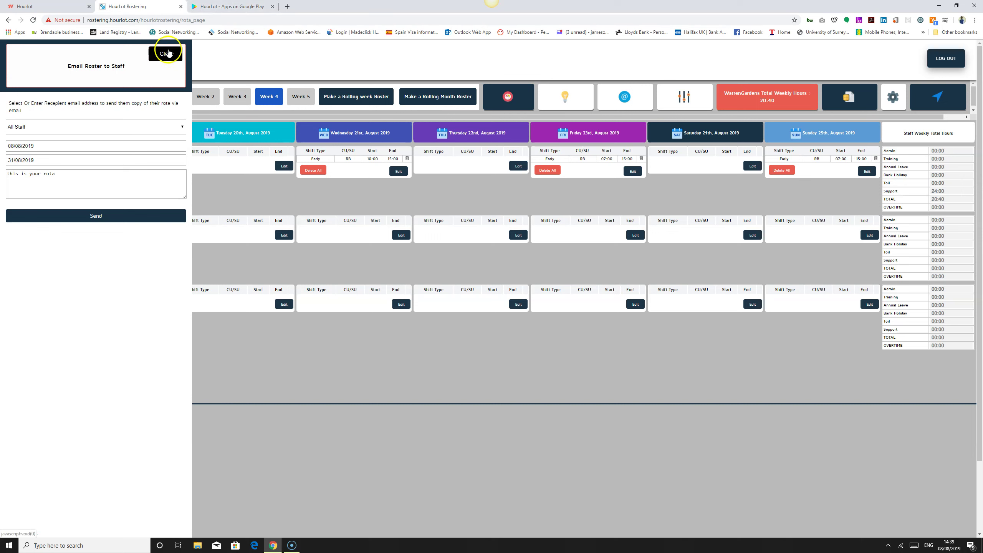
Step: Check the recipient options and close the roster email form
left_click(131, 126)
left_click(131, 127)
left_click(173, 56)
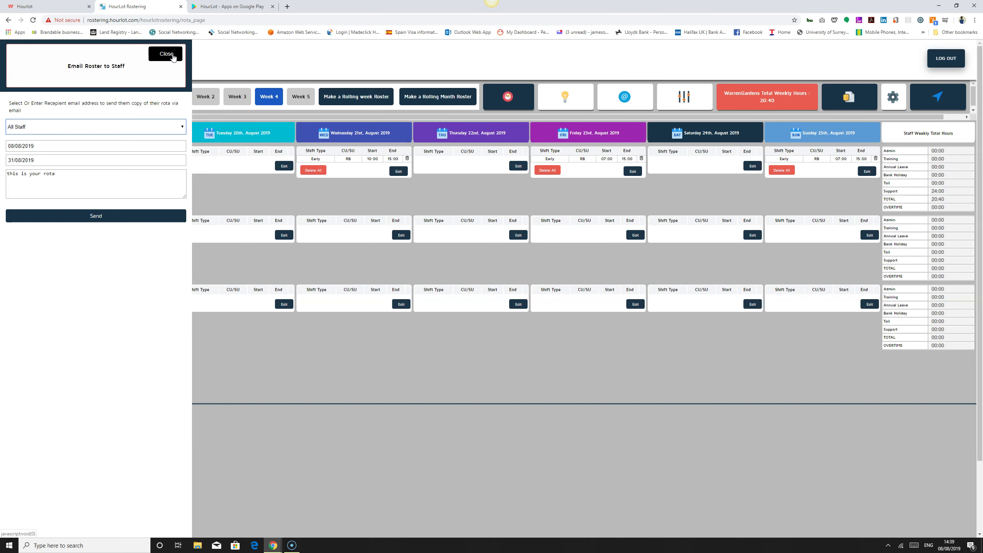
left_click(166, 54)
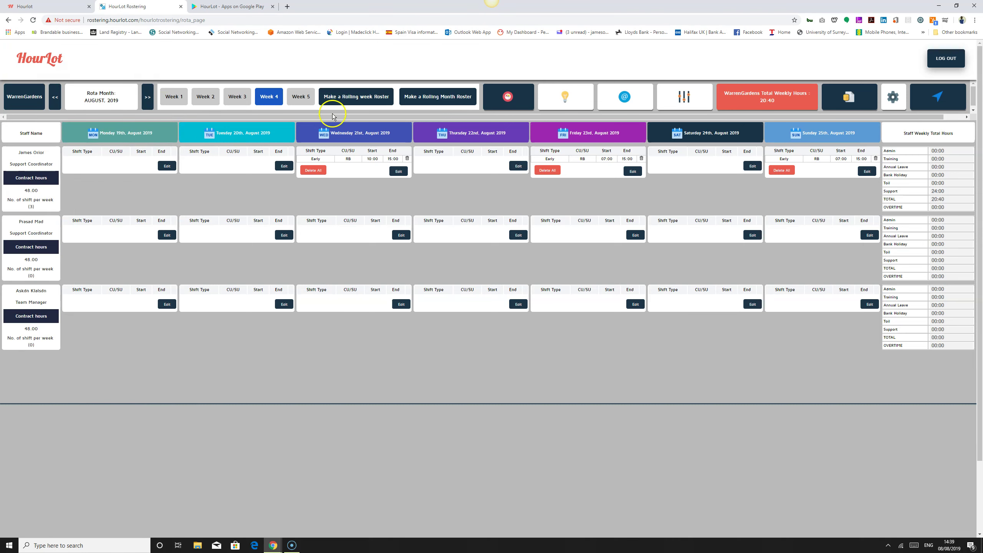